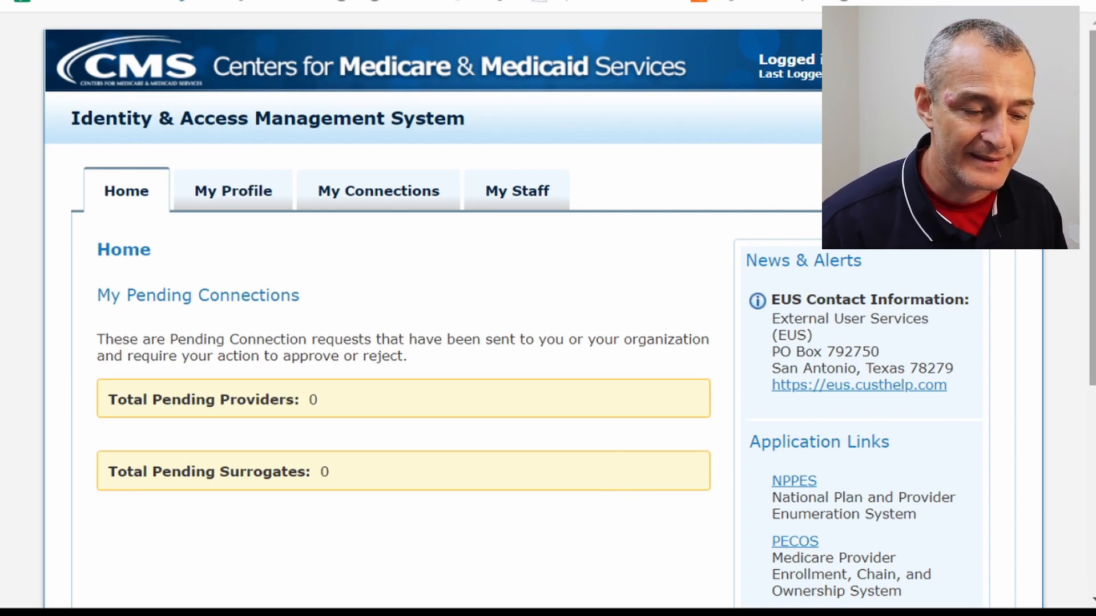
Open My Connections and expand TOTAL THERAPY SOLUTIONS LLC to see its providers and surrogates.
{"action": "scroll", "coordinate": [548, 309], "scroll_direction": "down", "scroll_amount": 3}
{"action": "scroll", "coordinate": [548, 308], "scroll_direction": "down", "scroll_amount": 1}
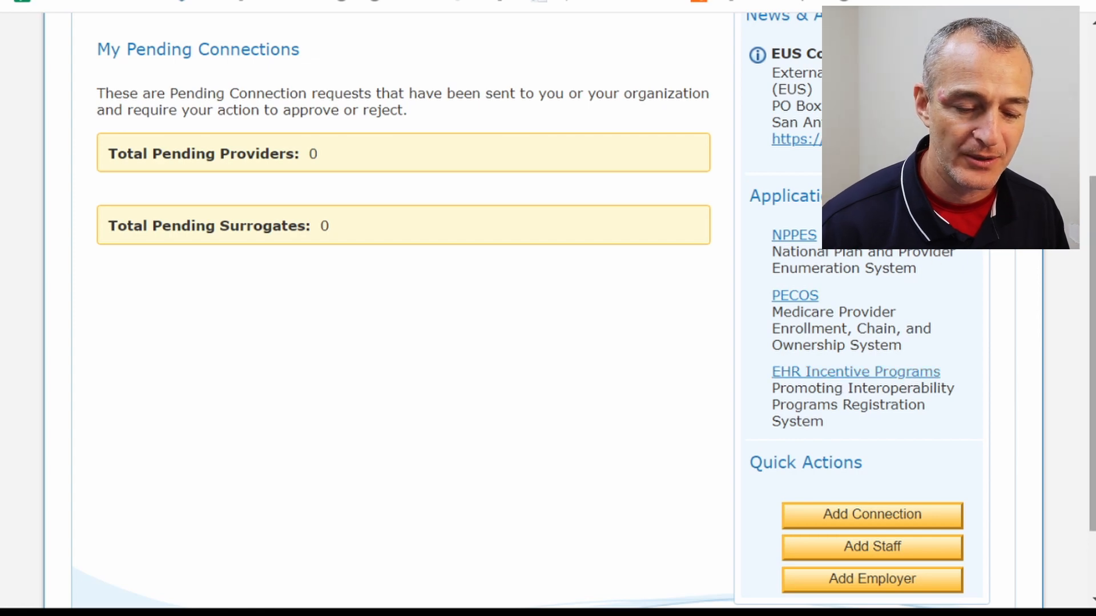
{"action": "scroll", "coordinate": [434, 308], "scroll_direction": "up", "scroll_amount": 5}
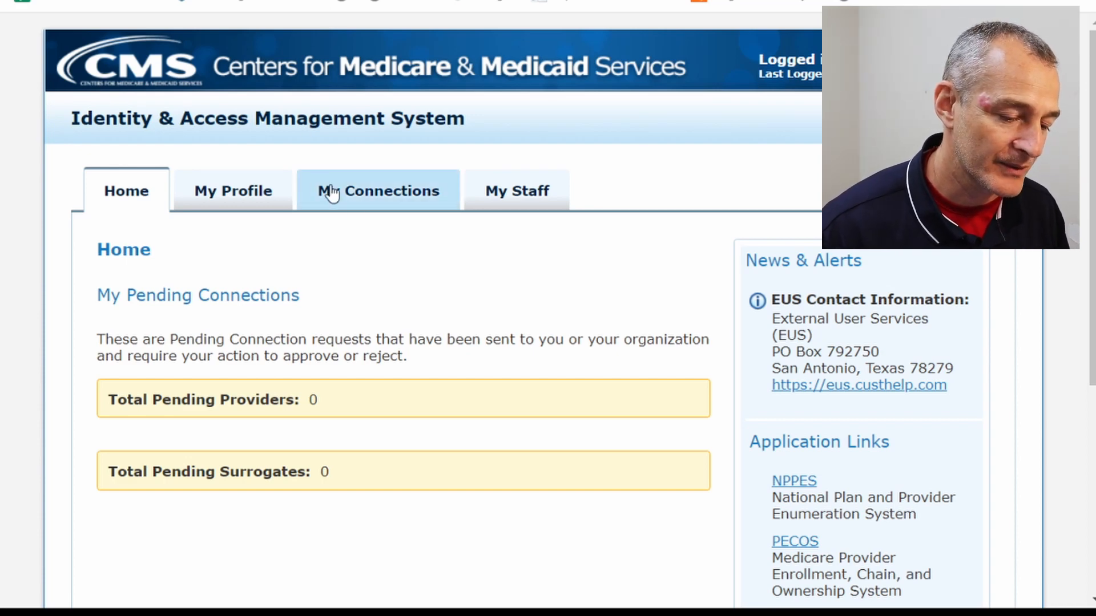
{"action": "left_click", "coordinate": [369, 208]}
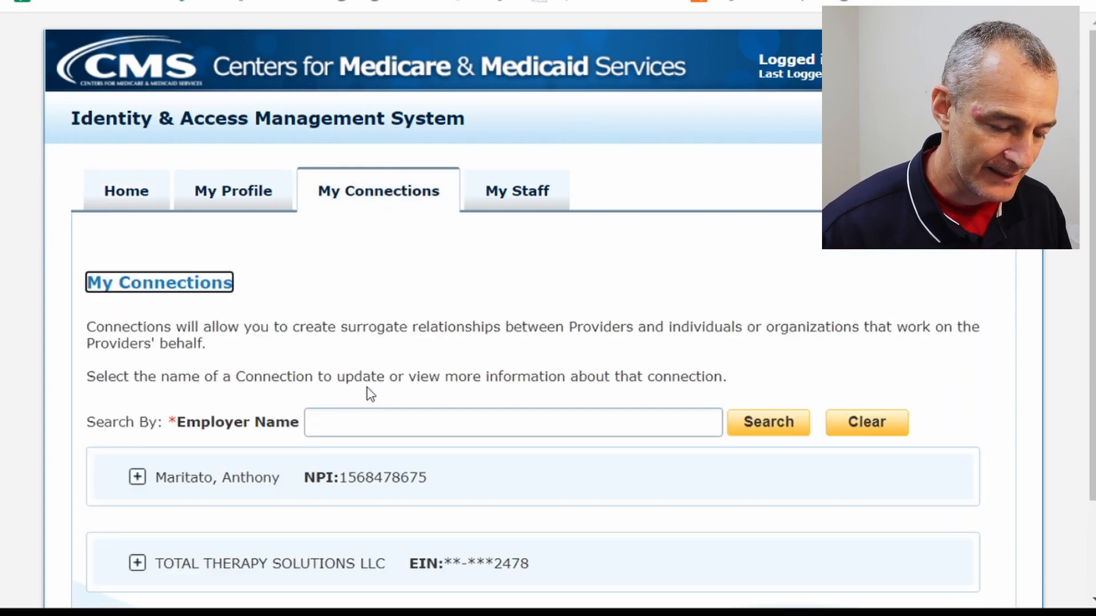
{"action": "scroll", "coordinate": [697, 272], "scroll_direction": "down", "scroll_amount": 1}
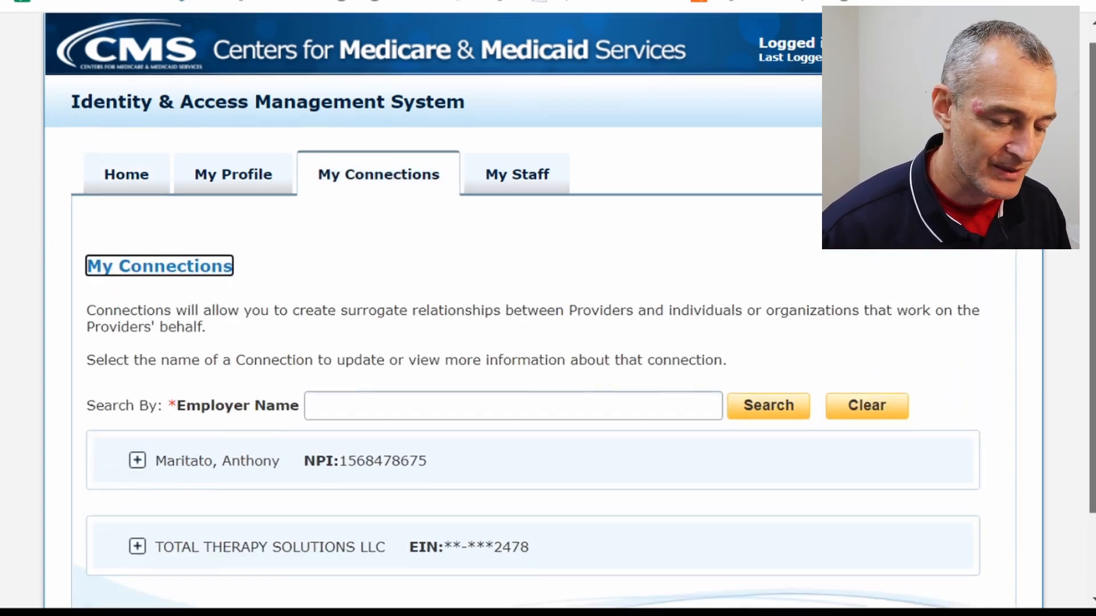
{"action": "scroll", "coordinate": [305, 456], "scroll_direction": "down", "scroll_amount": 3}
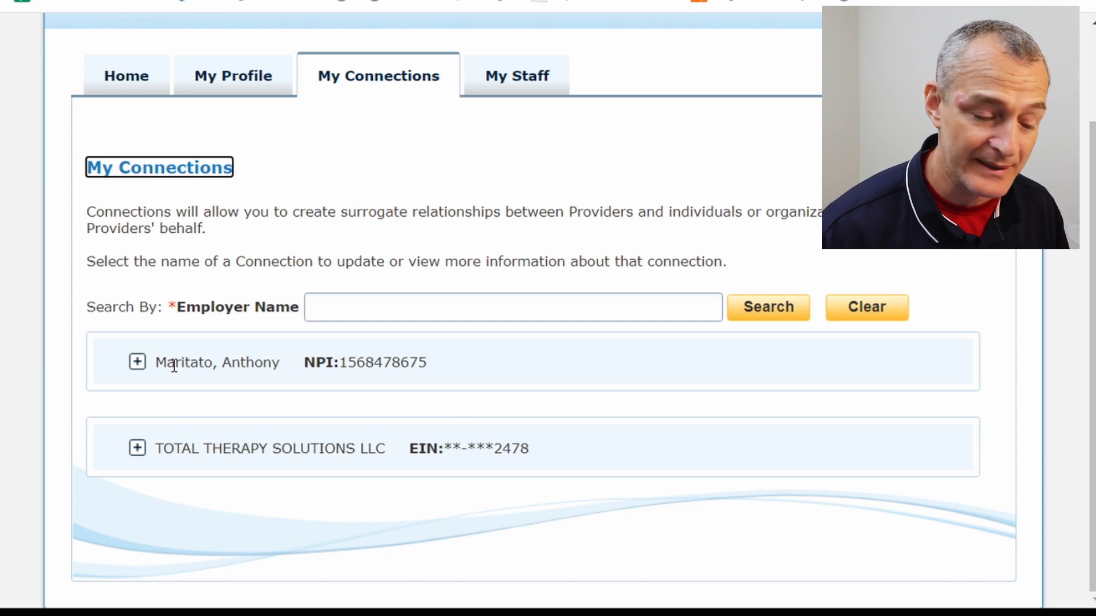
{"action": "left_click_drag", "start_coordinate": [162, 449], "coordinate": [397, 452]}
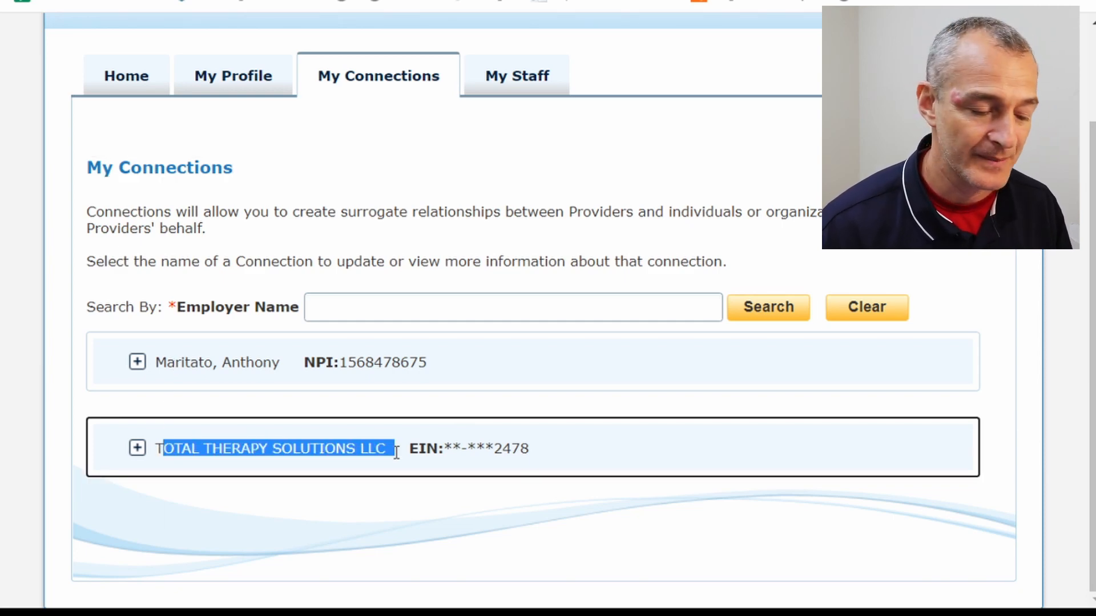
{"action": "left_click", "coordinate": [137, 448]}
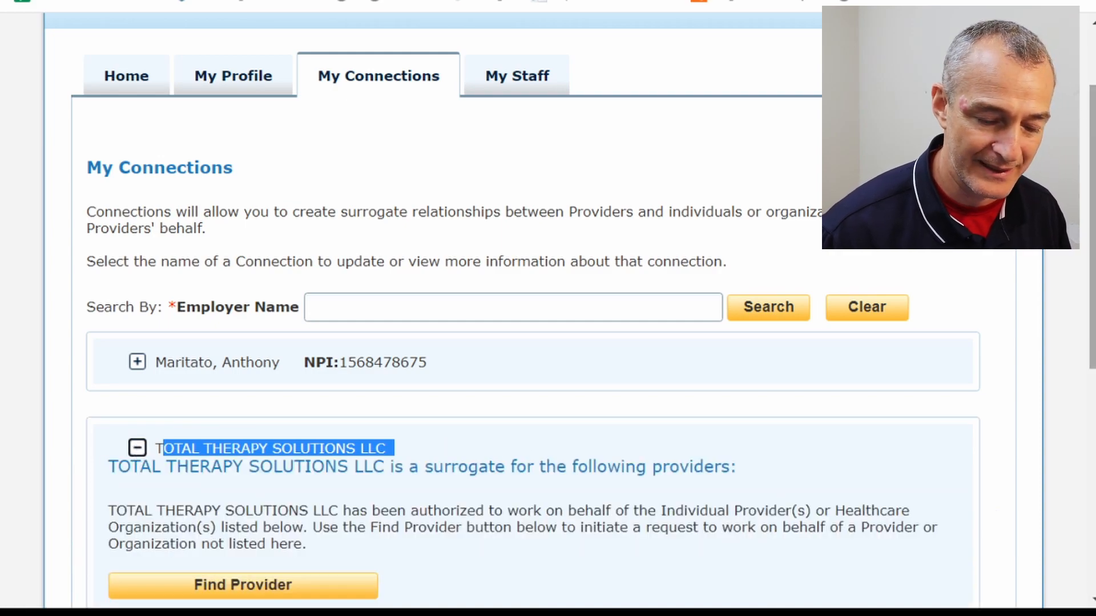
{"action": "scroll", "coordinate": [966, 314], "scroll_direction": "down", "scroll_amount": 5}
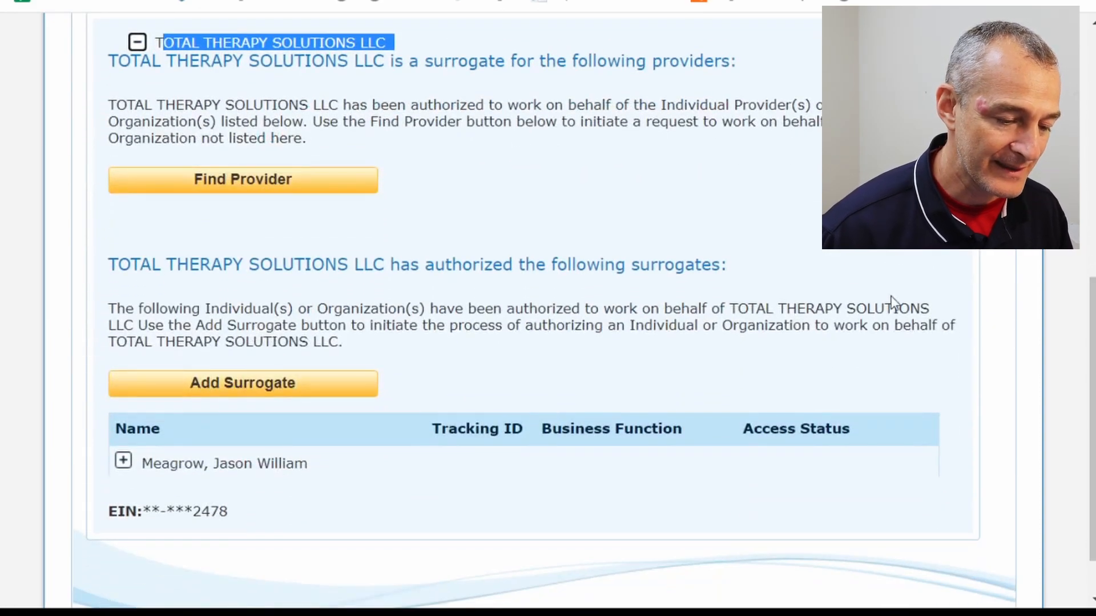
Start a Find Provider request and search for the individual provider by first and last name.
{"action": "left_click", "coordinate": [309, 194]}
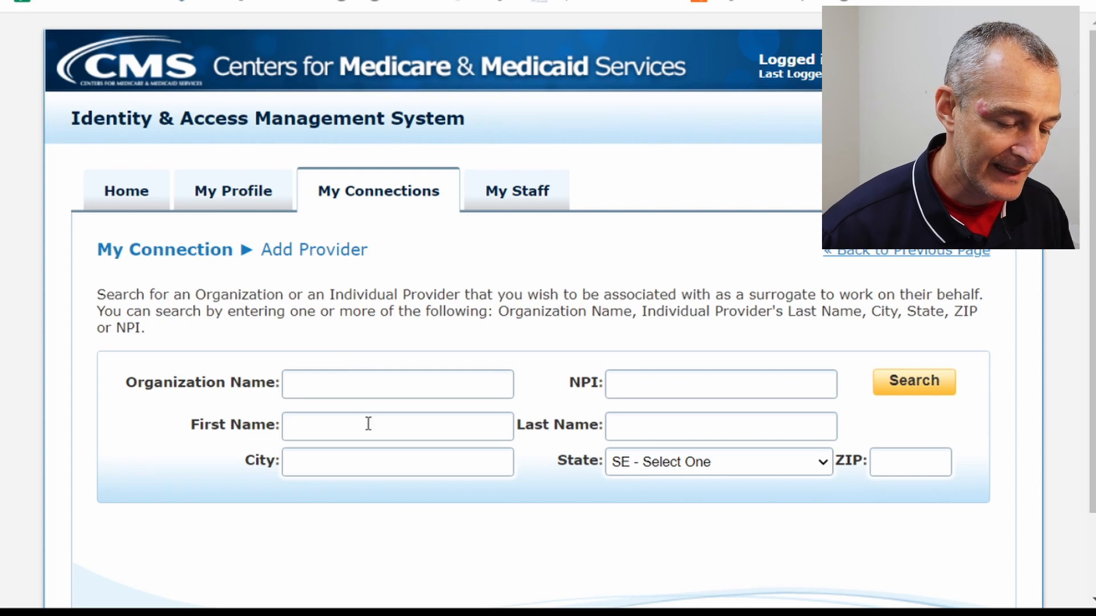
{"action": "left_click", "coordinate": [369, 423]}
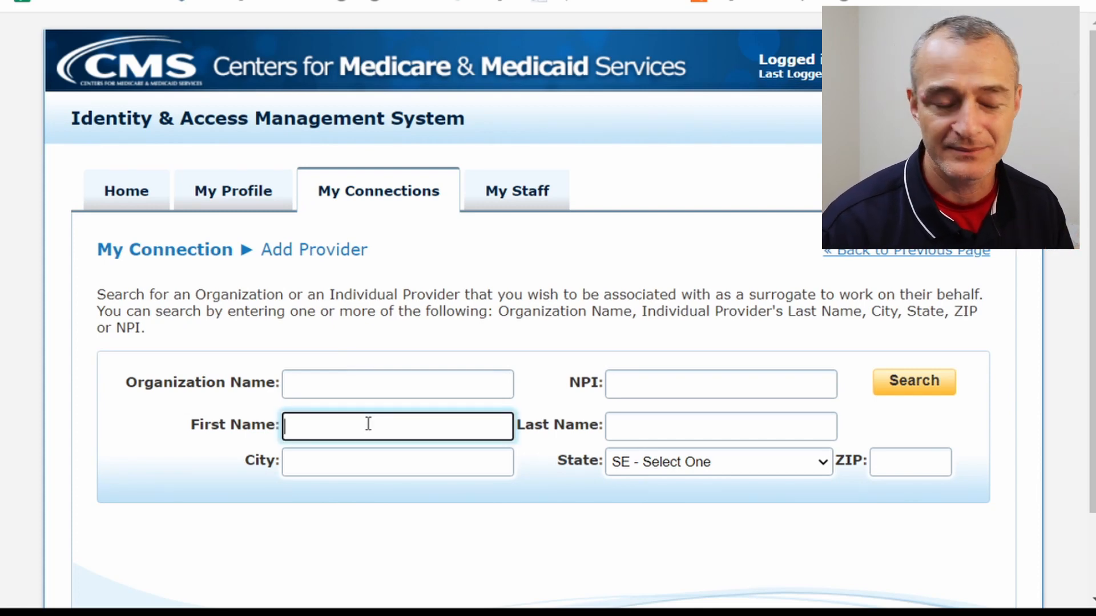
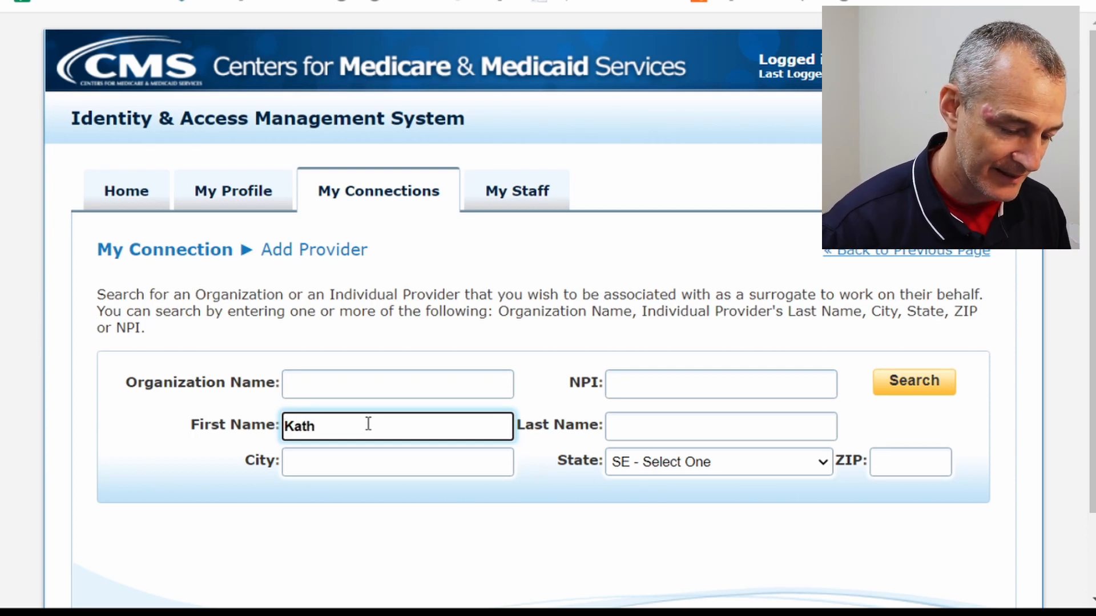
{"action": "key", "text": "Tab"}
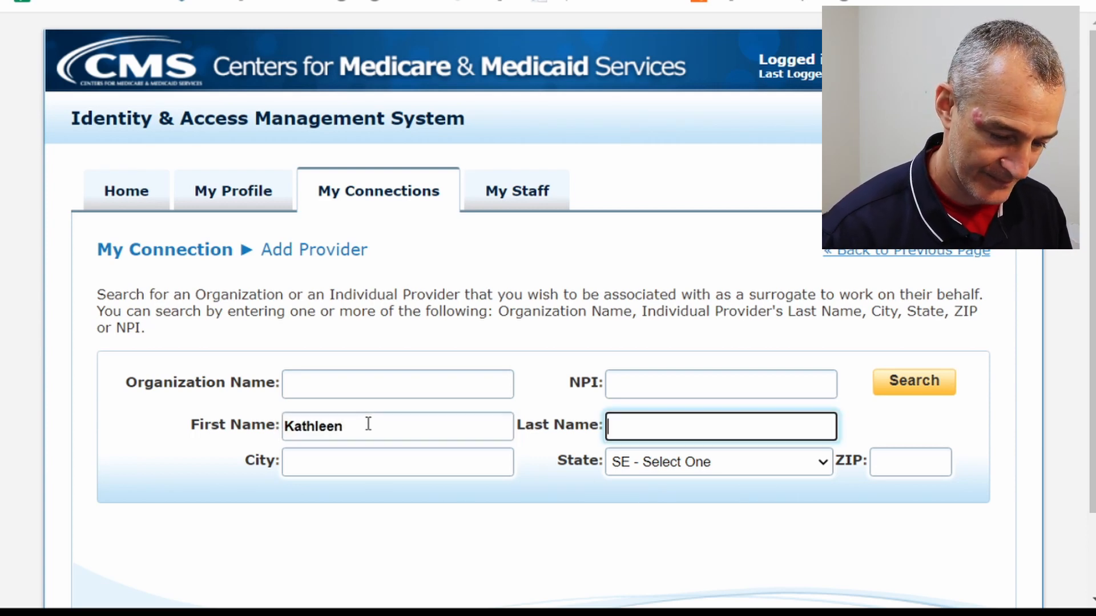
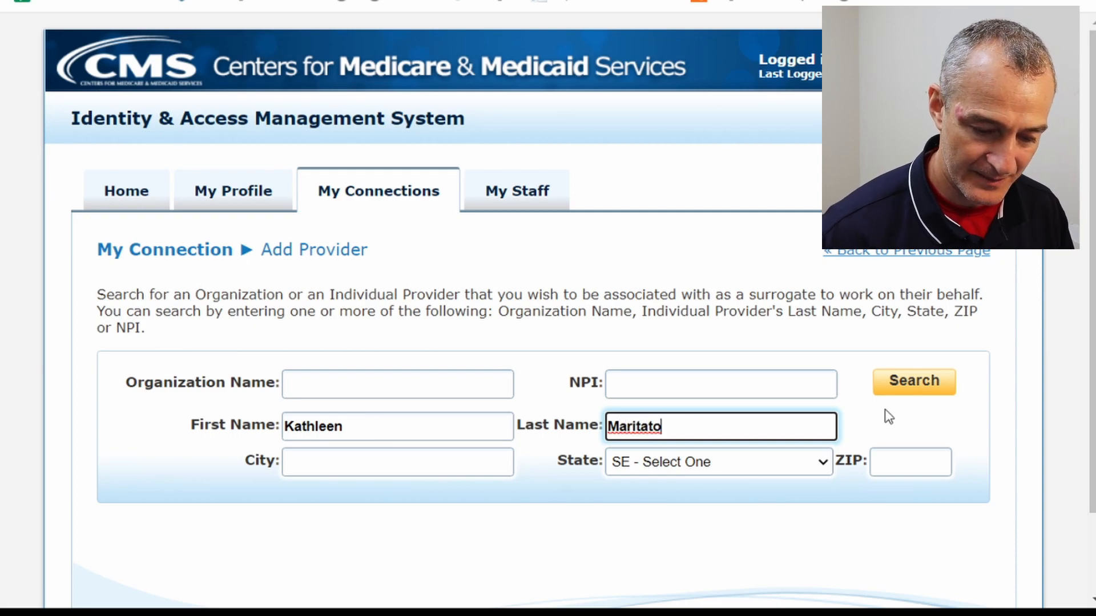
{"action": "left_click", "coordinate": [921, 388]}
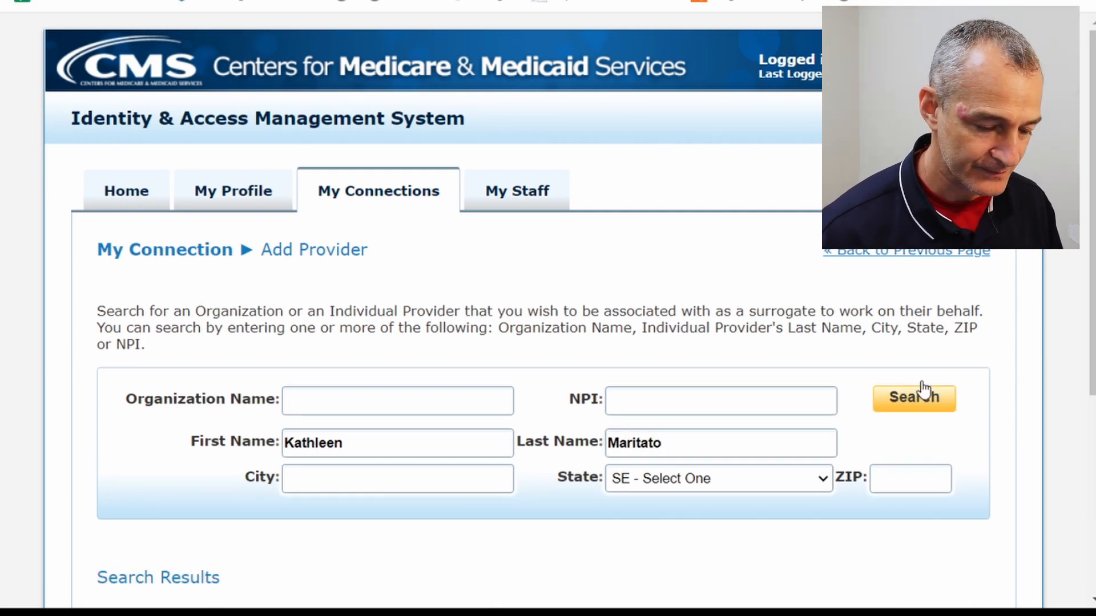
Select the matching provider, request NPPES and PECOS access, and continue to review.
{"action": "scroll", "coordinate": [921, 390], "scroll_direction": "down", "scroll_amount": 5}
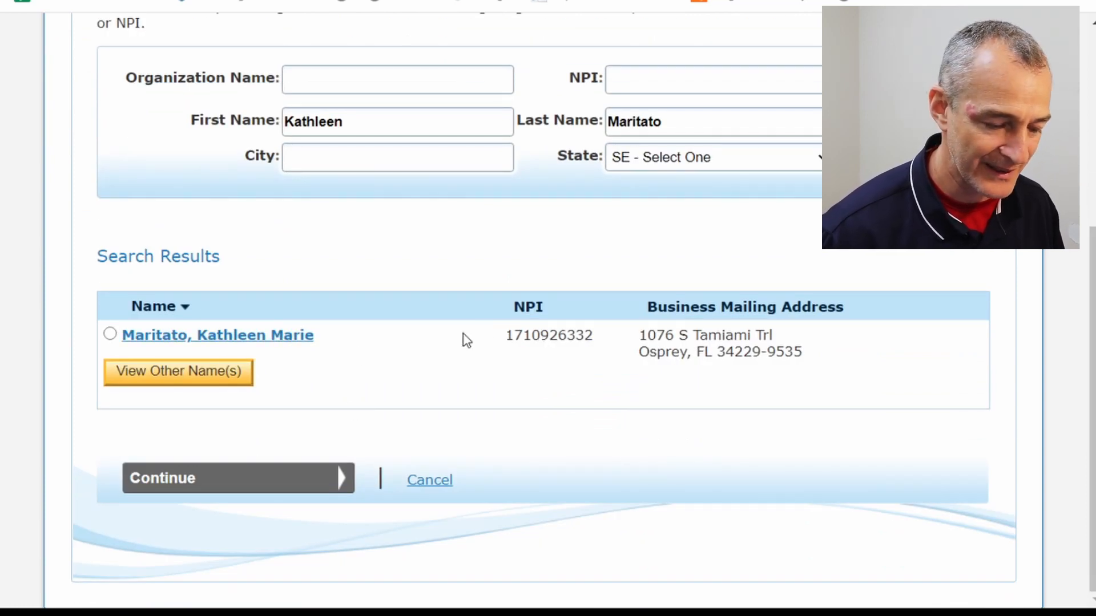
{"action": "left_click", "coordinate": [110, 335]}
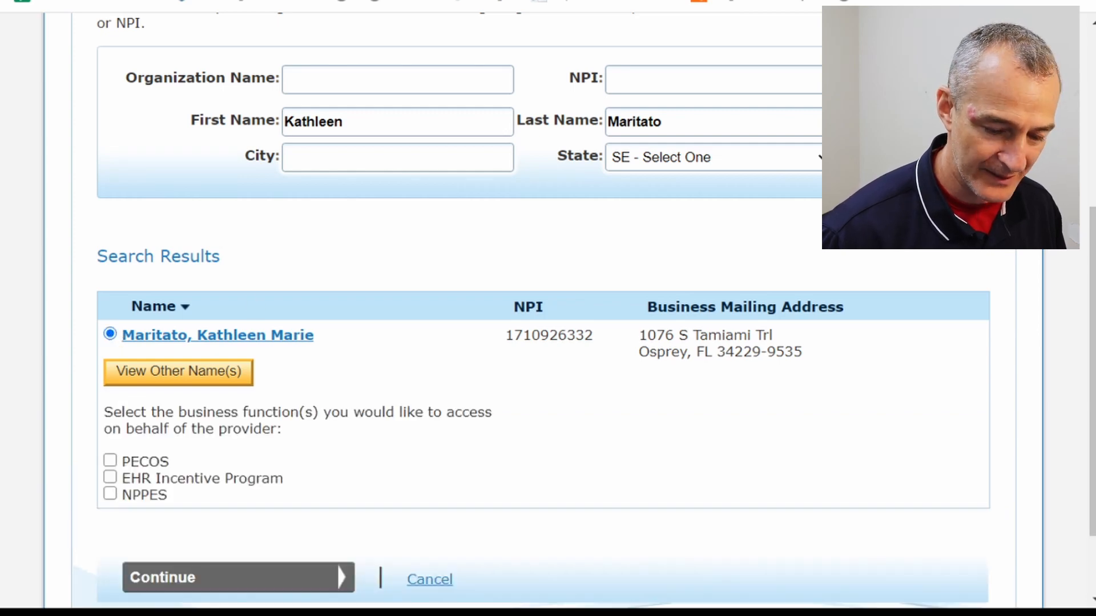
{"action": "scroll", "coordinate": [1065, 386], "scroll_direction": "down", "scroll_amount": 2}
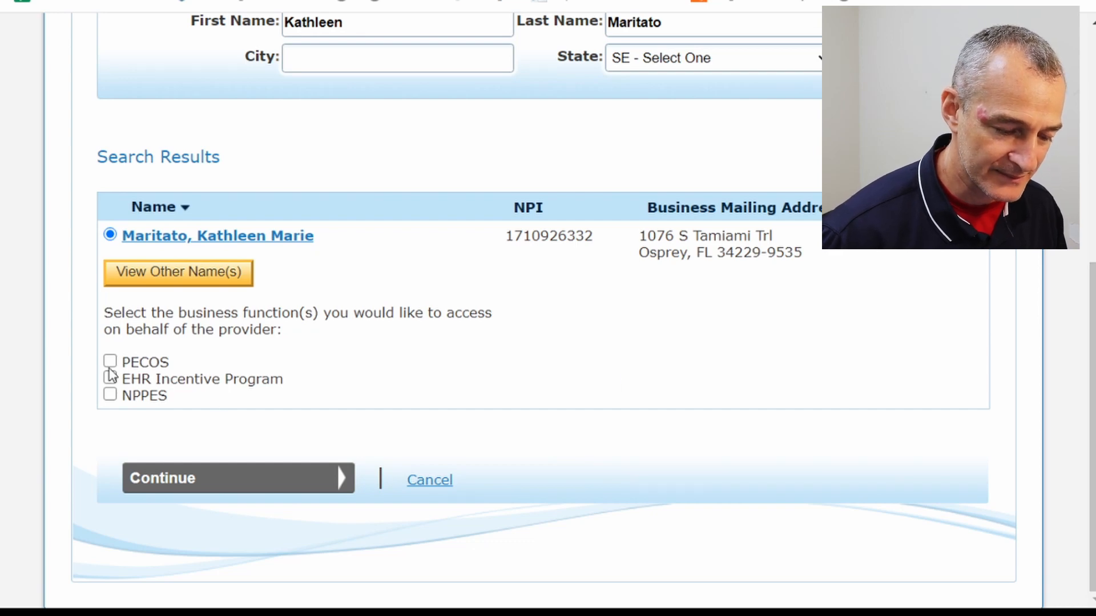
{"action": "left_click", "coordinate": [110, 395]}
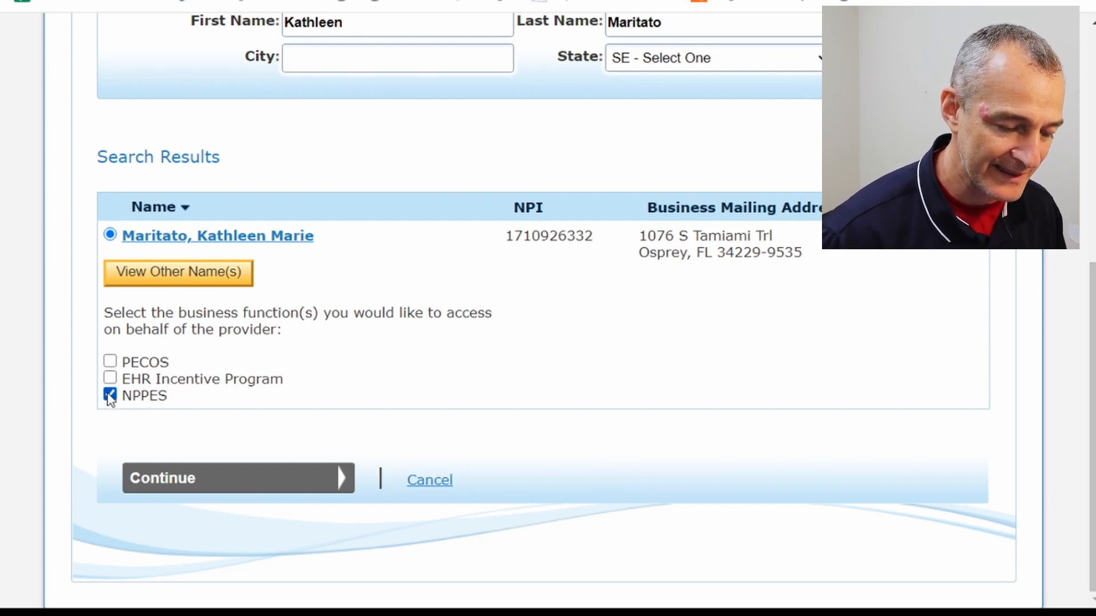
{"action": "left_click", "coordinate": [110, 361]}
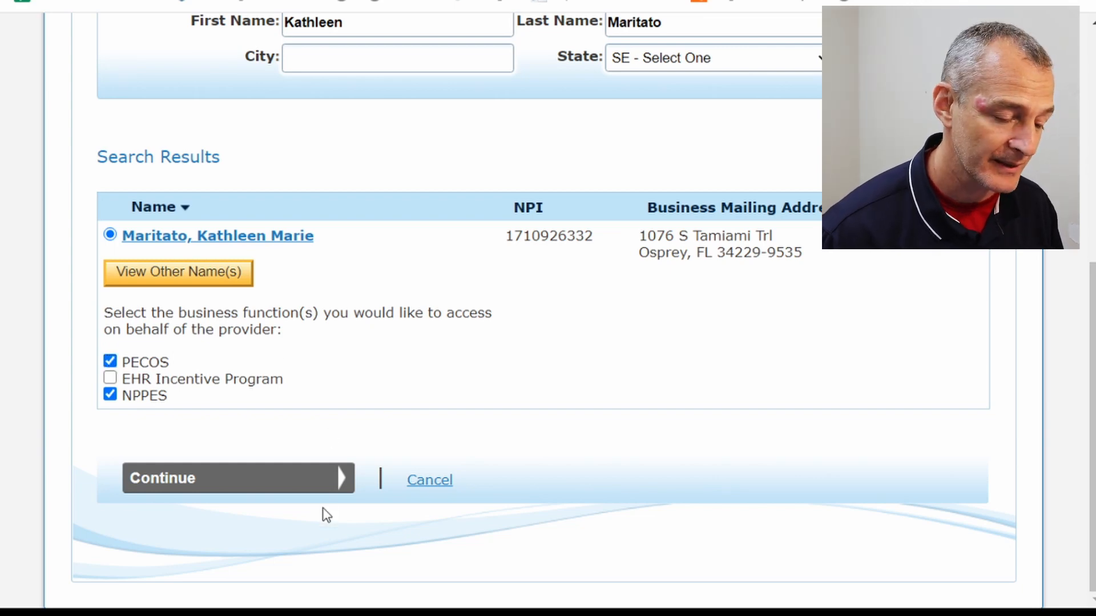
{"action": "left_click", "coordinate": [289, 492]}
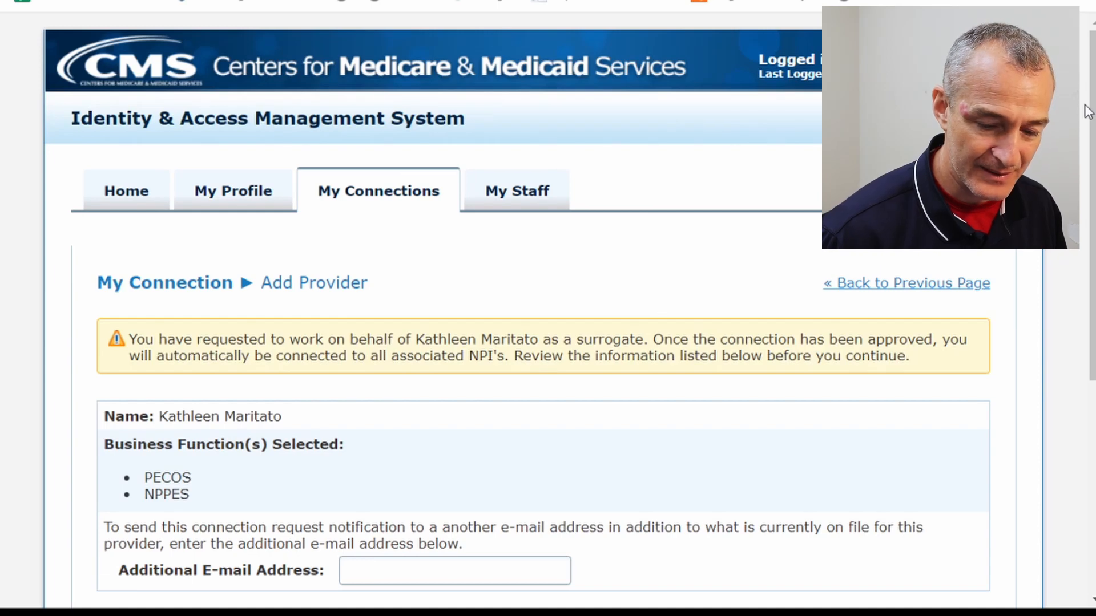
Abandon the pending PECOS and NPPES Add Provider request and return to My Connections.
{"action": "scroll", "coordinate": [1087, 111], "scroll_direction": "down", "scroll_amount": 4}
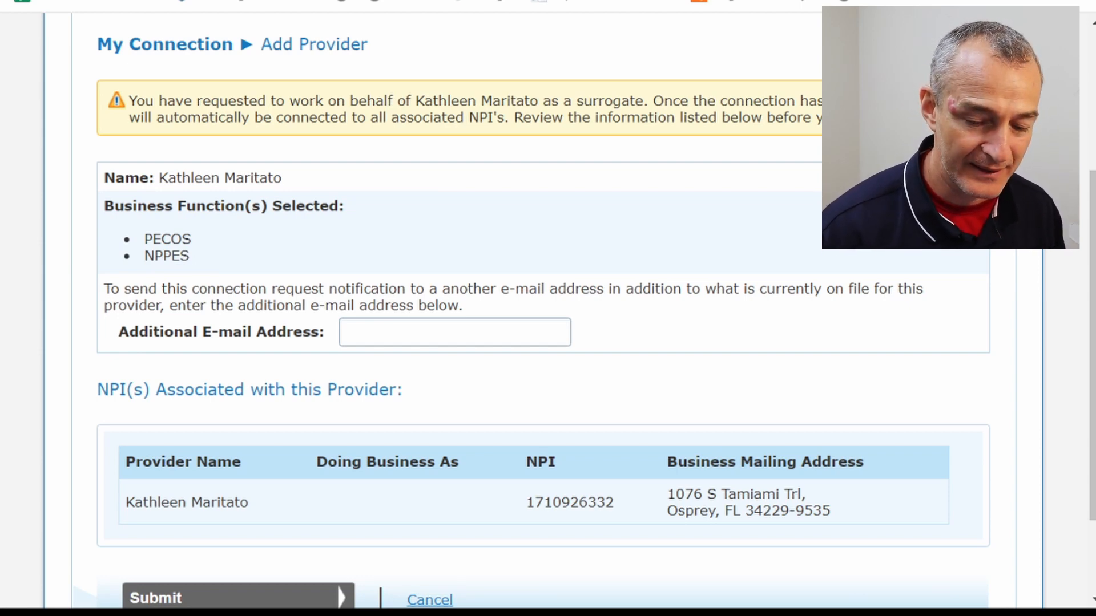
{"action": "left_click_drag", "start_coordinate": [1088, 242], "coordinate": [1090, 315]}
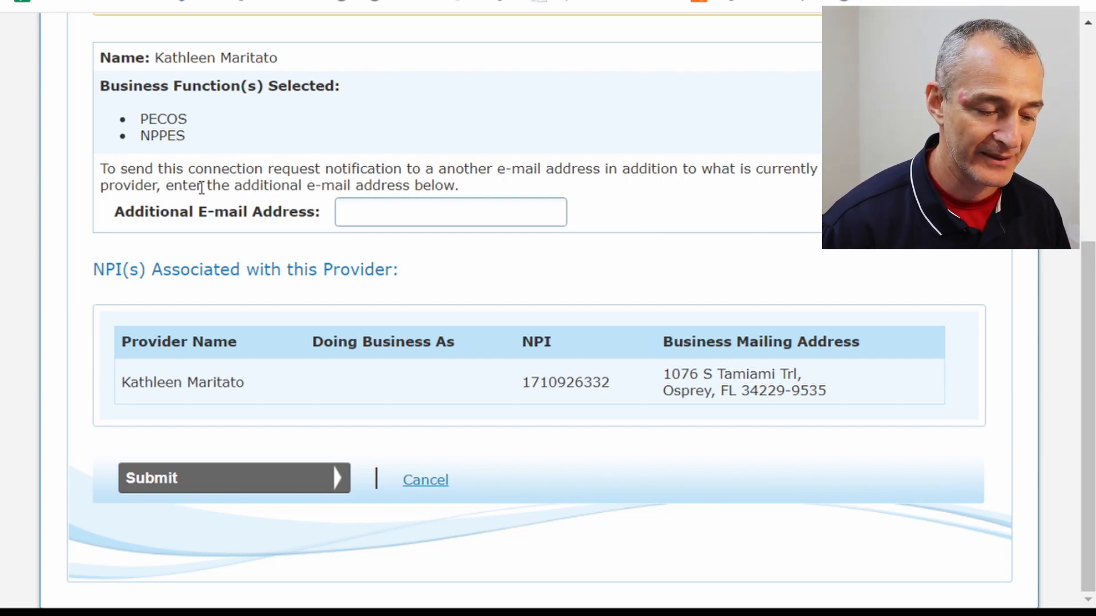
{"action": "left_click", "coordinate": [542, 203]}
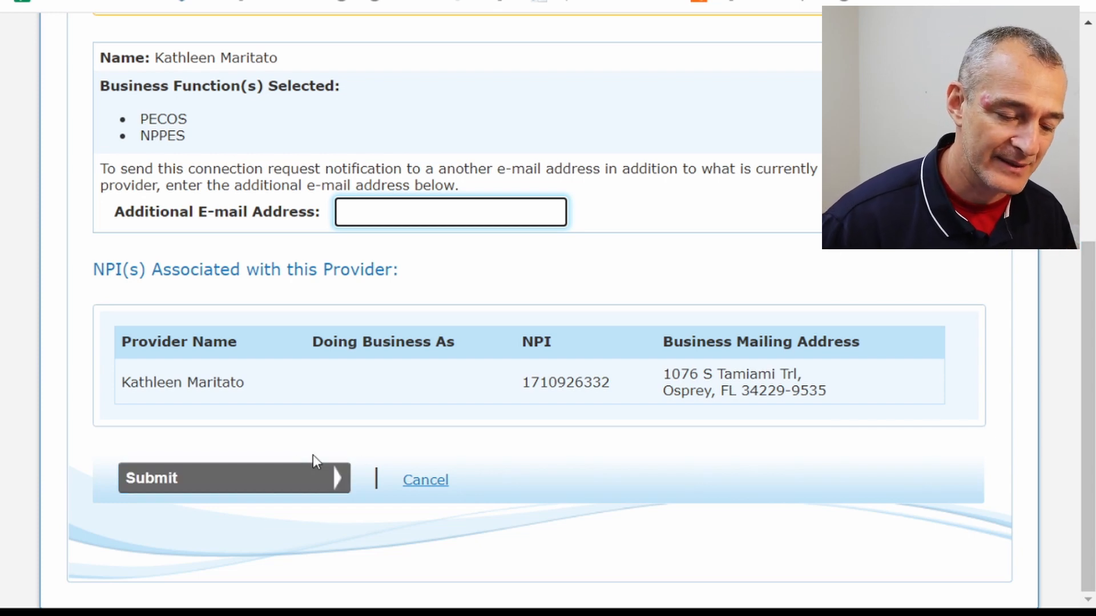
{"action": "left_click", "coordinate": [432, 485]}
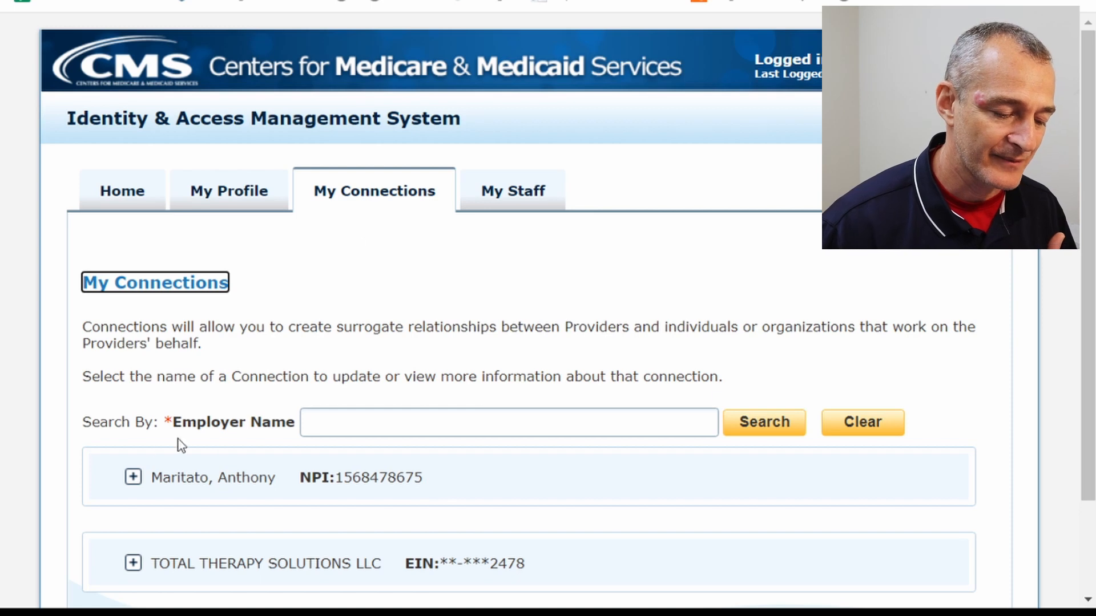
Expand your own connection's surrogate details and open the Add Surrogate search form.
{"action": "left_click", "coordinate": [134, 477]}
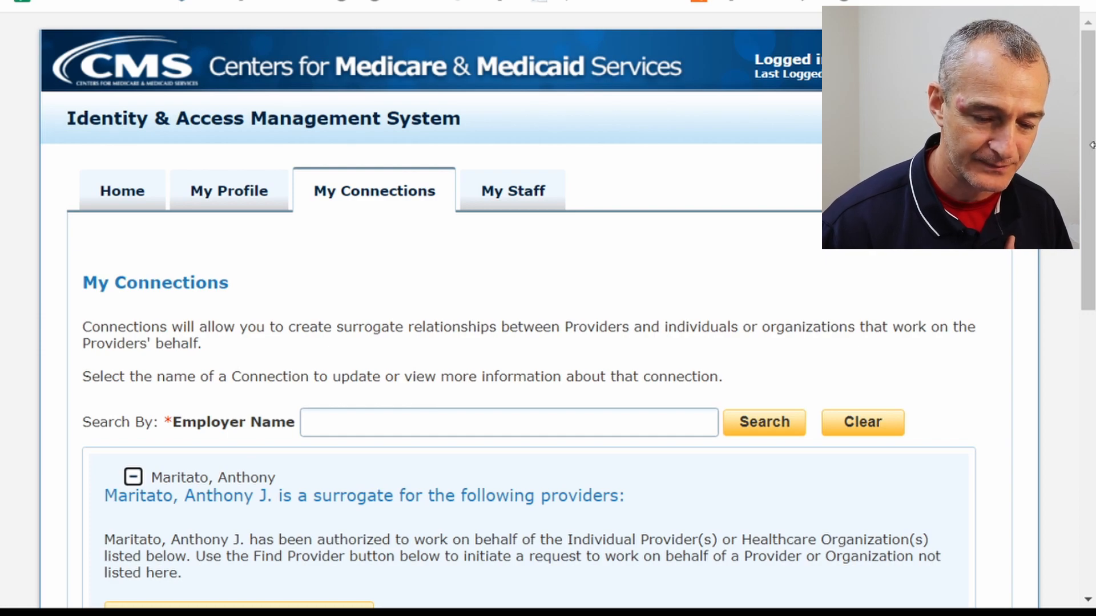
{"action": "left_click_drag", "start_coordinate": [1087, 145], "coordinate": [1087, 290]}
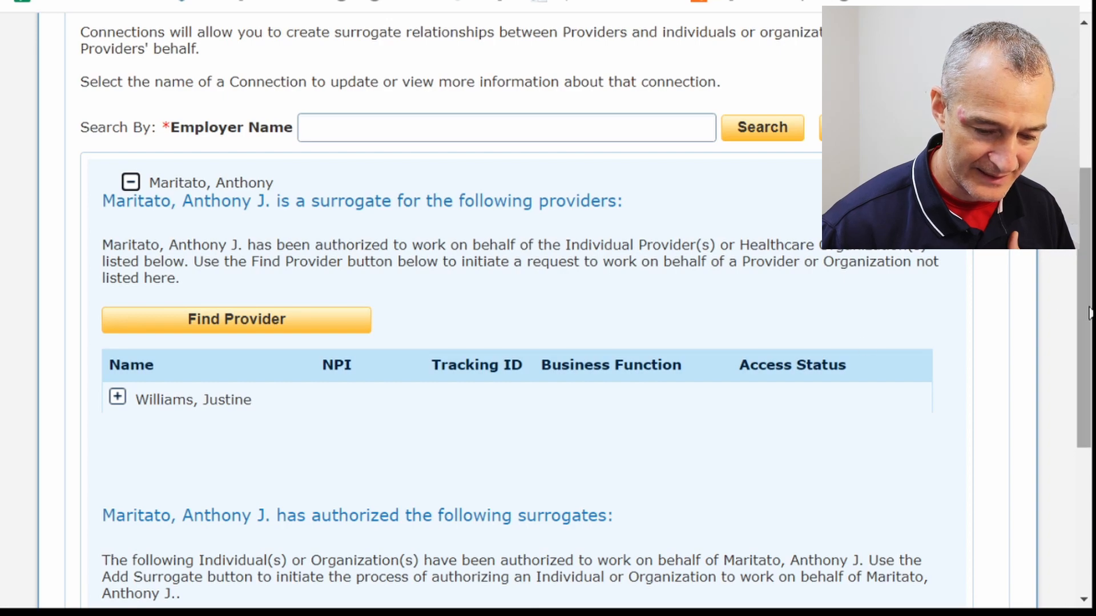
{"action": "scroll", "coordinate": [1087, 318], "scroll_direction": "down", "scroll_amount": 5}
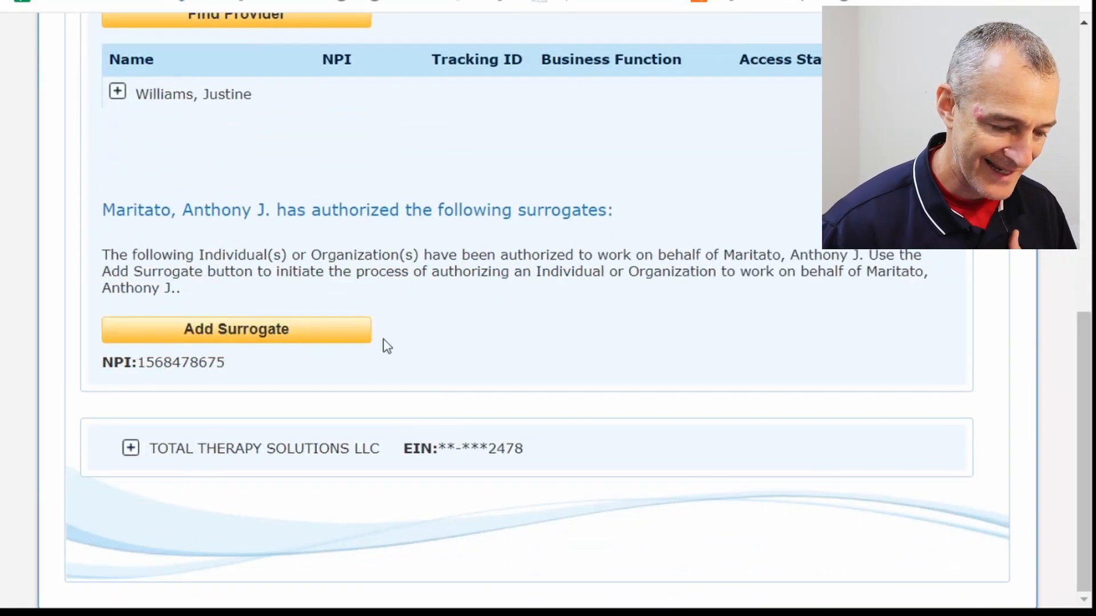
{"action": "left_click", "coordinate": [316, 331]}
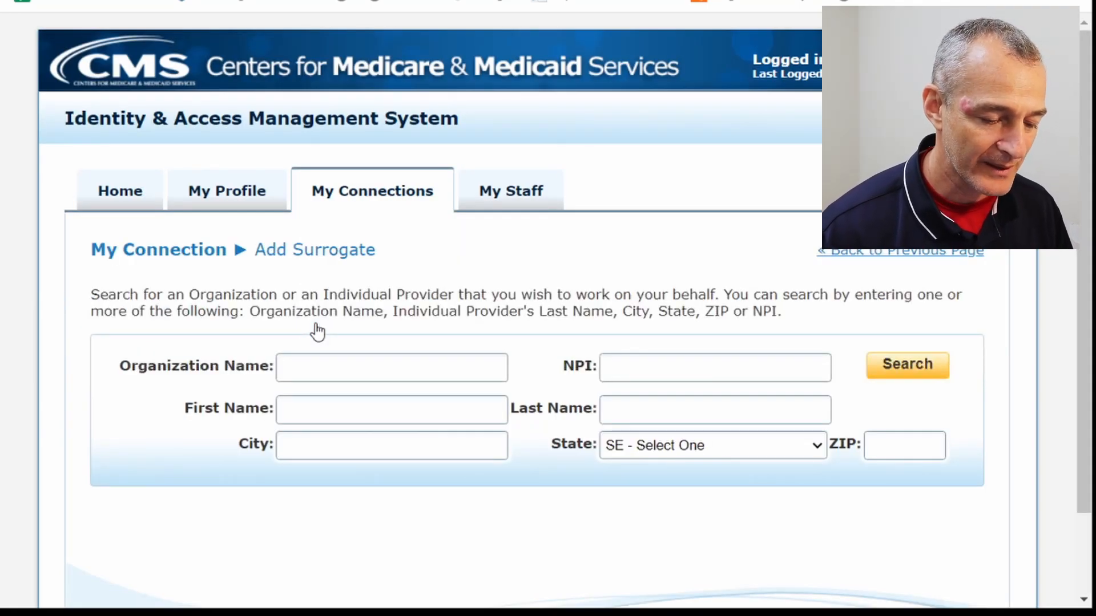
Search for the organization 'total therapy solutions' by Organization Name.
{"action": "left_click", "coordinate": [331, 370]}
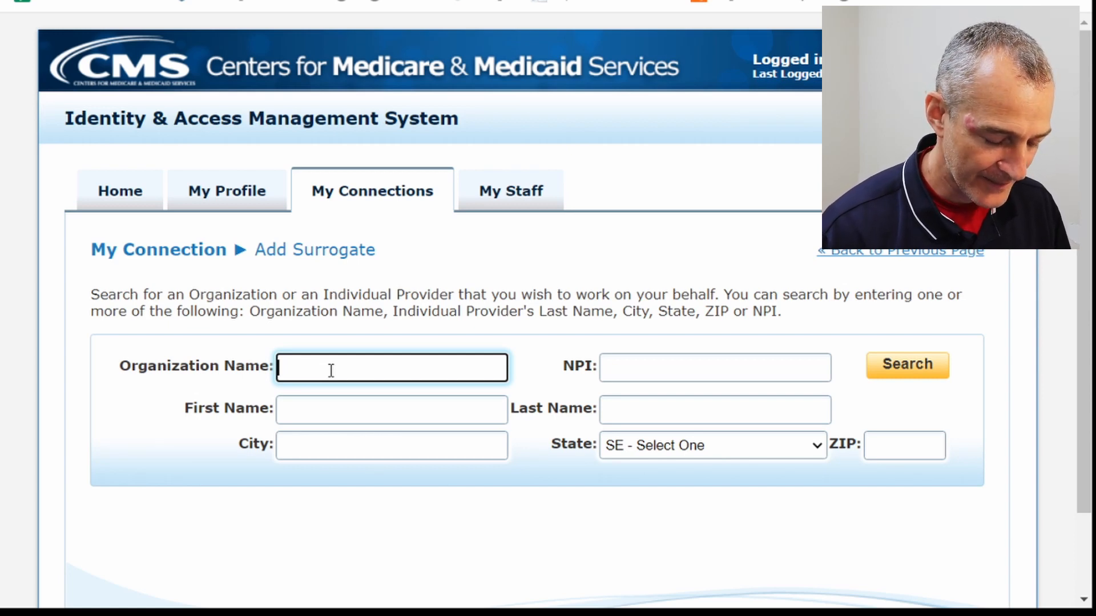
{"action": "type", "text": "total"}
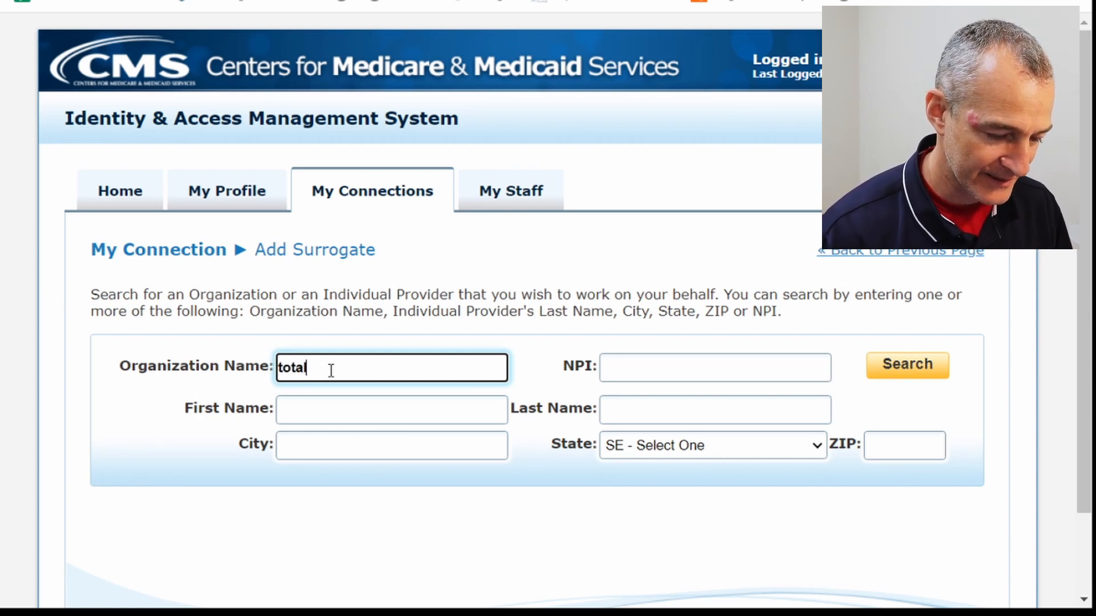
{"action": "type", "text": " therapy solutions"}
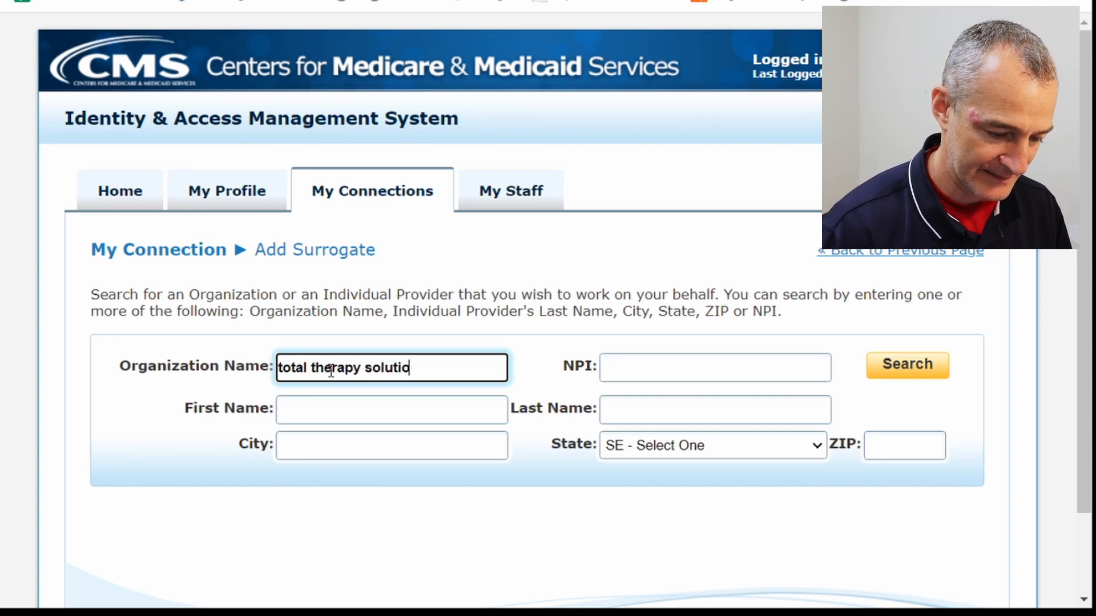
{"action": "key", "text": "Return"}
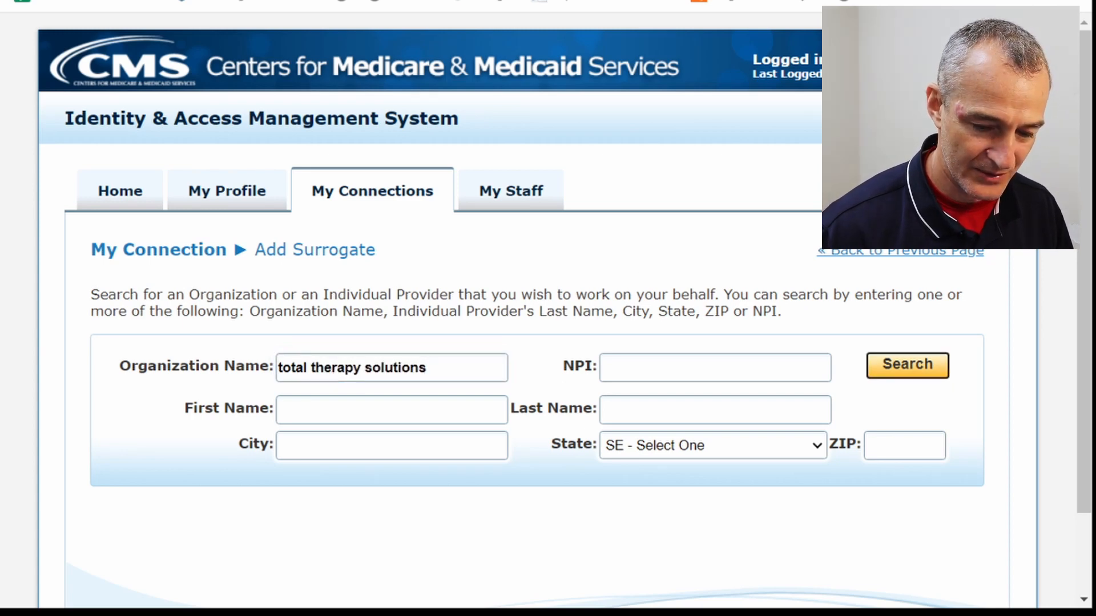
Select the first TOTAL THERAPY SOLUTIONS LLC result and tick PECOS and NPPES access.
{"action": "left_click_drag", "start_coordinate": [1085, 177], "coordinate": [1088, 341]}
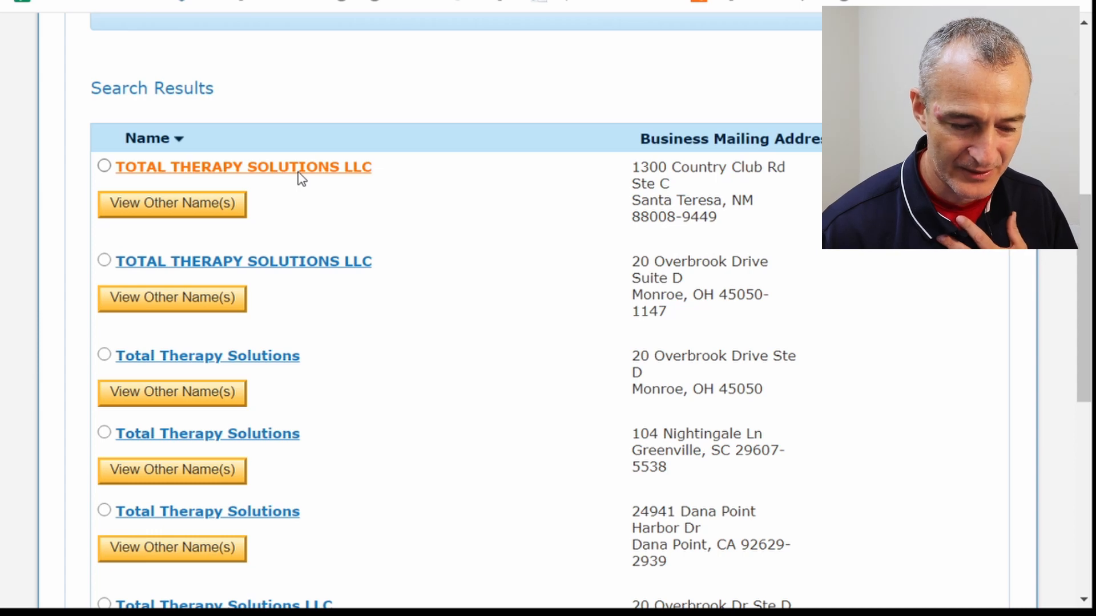
{"action": "left_click", "coordinate": [107, 166]}
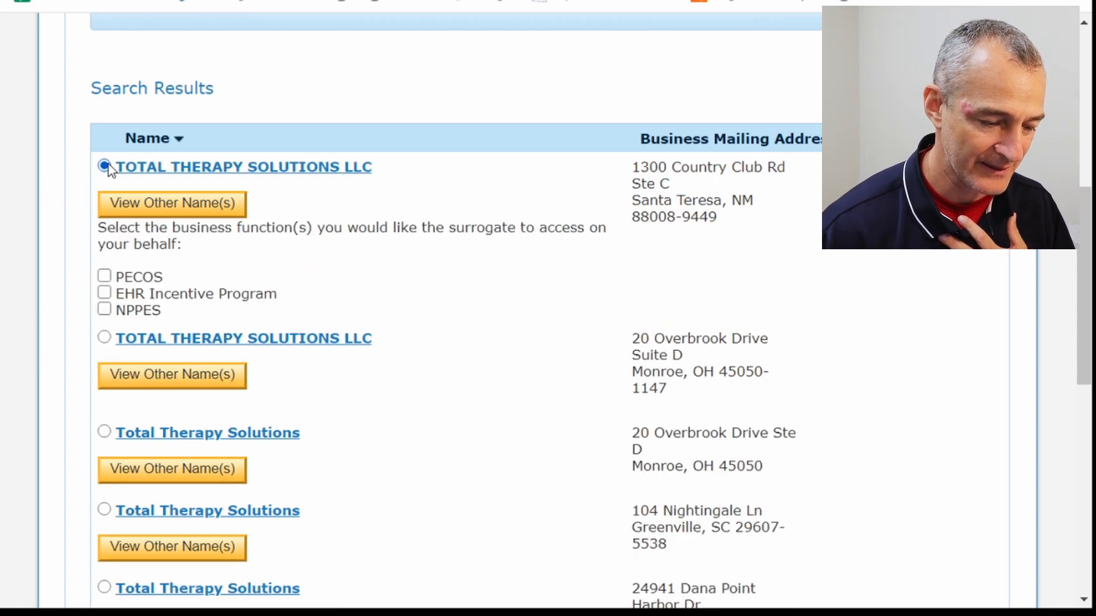
{"action": "left_click", "coordinate": [105, 278]}
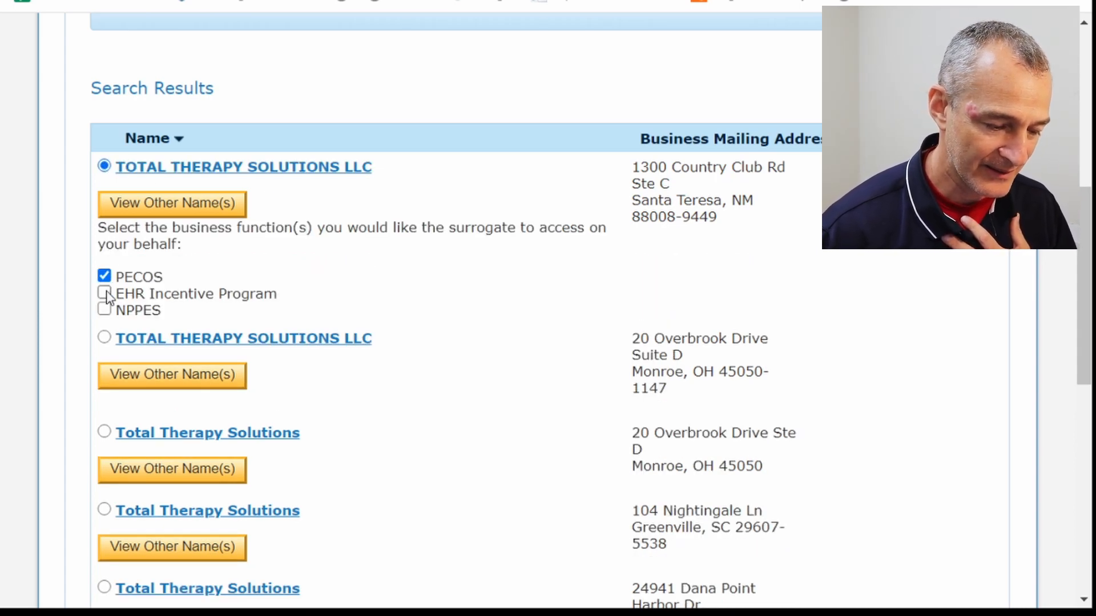
{"action": "left_click", "coordinate": [105, 310]}
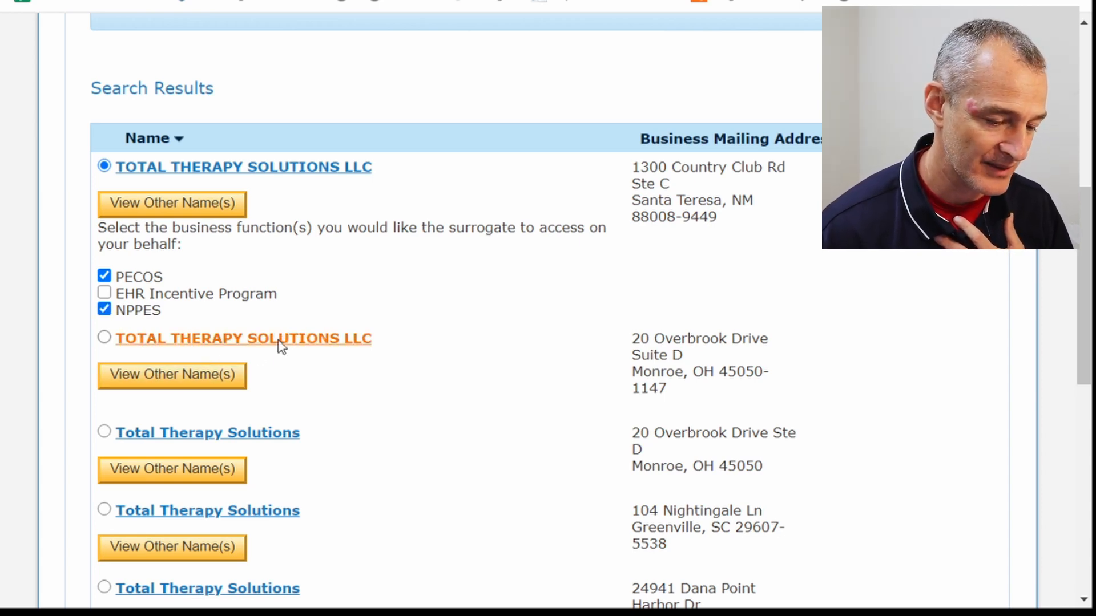
{"action": "left_click_drag", "start_coordinate": [1076, 301], "coordinate": [1076, 507]}
Continue to the Add Surrogate review and scroll down to the Submit button.
{"action": "left_click", "coordinate": [247, 491]}
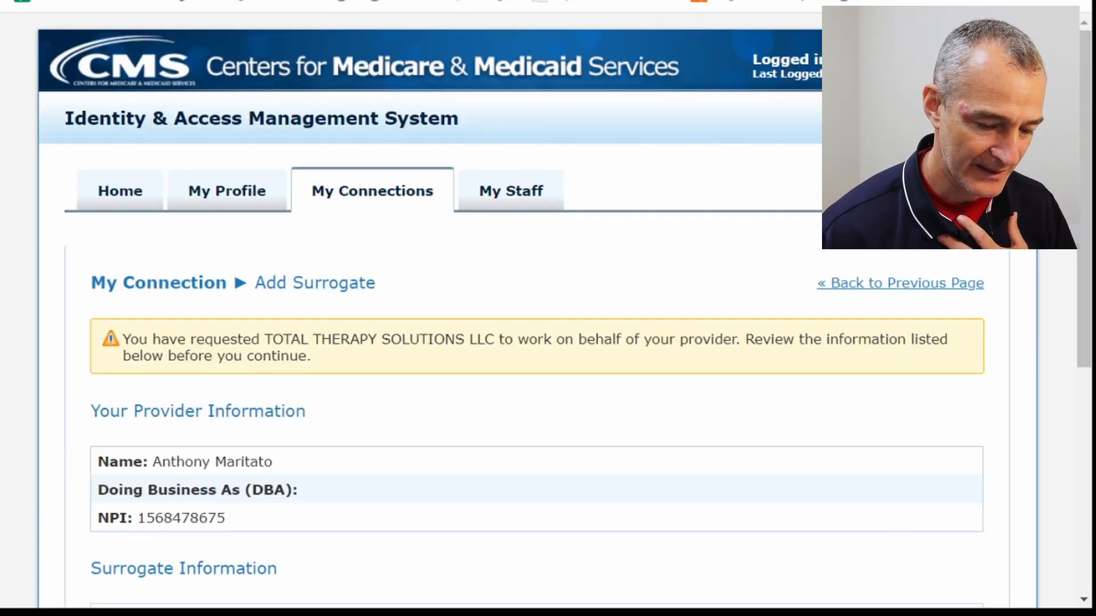
{"action": "left_click_drag", "start_coordinate": [1085, 166], "coordinate": [1089, 265]}
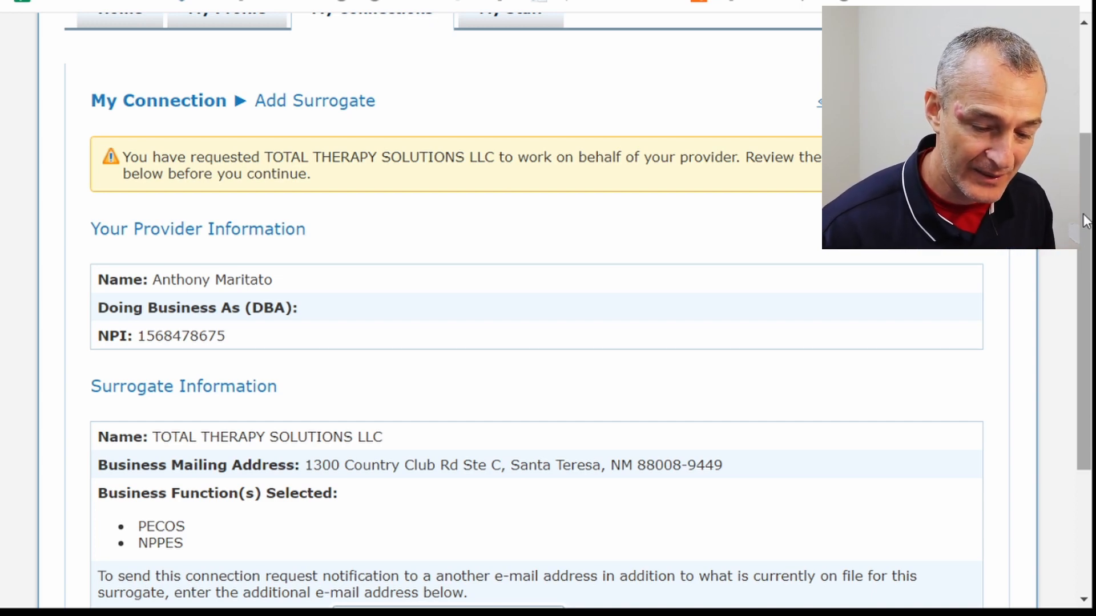
{"action": "left_click_drag", "start_coordinate": [1086, 216], "coordinate": [1087, 345]}
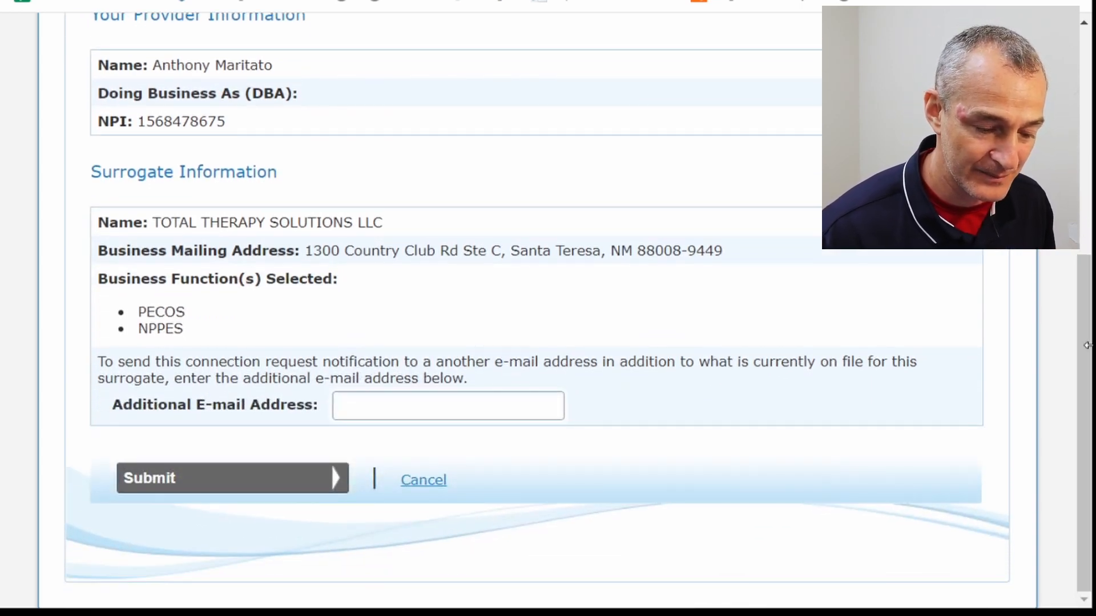